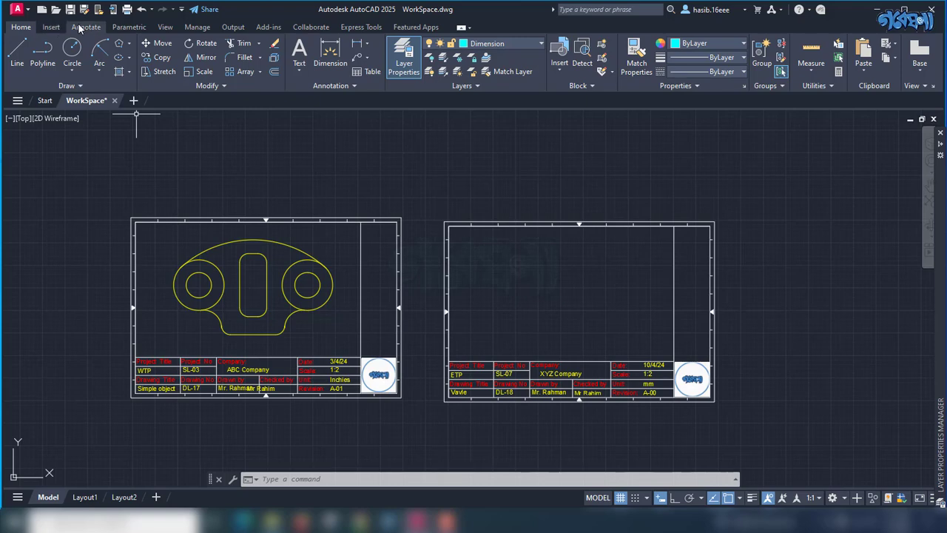
Create a new multileader style named BlockML based on the Standard style
click(83, 26)
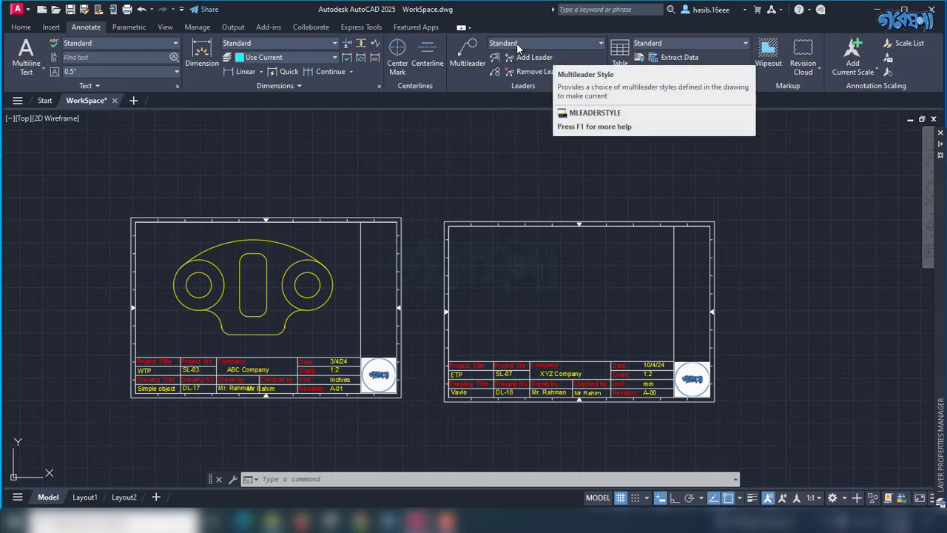
click(601, 43)
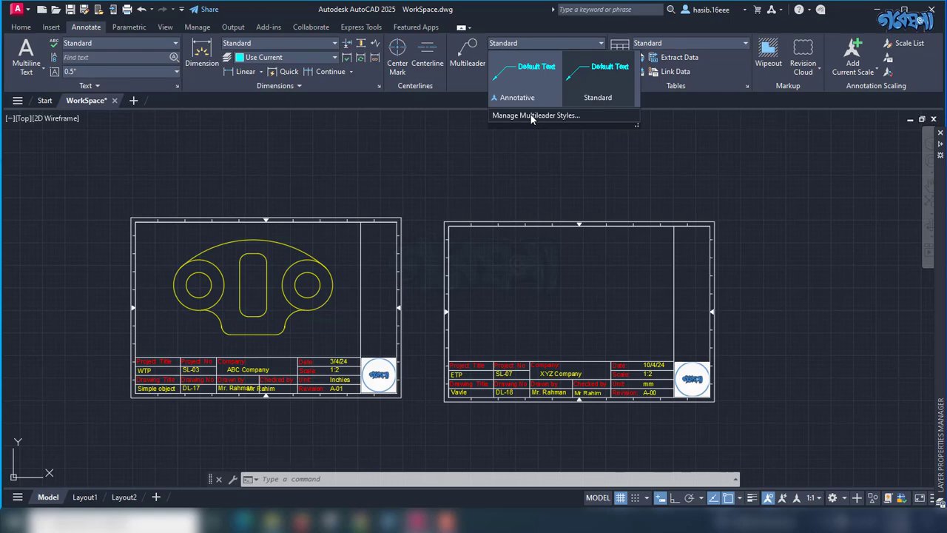
click(532, 116)
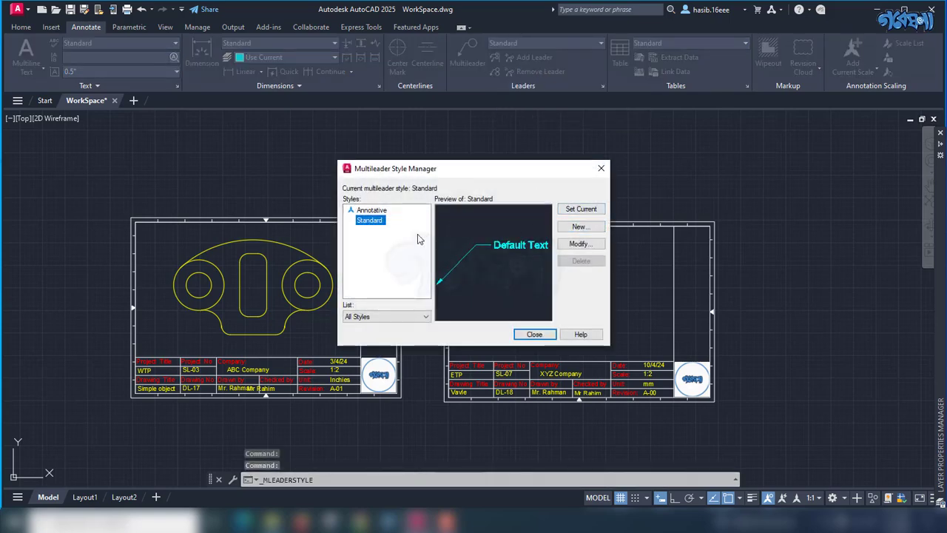
click(579, 226)
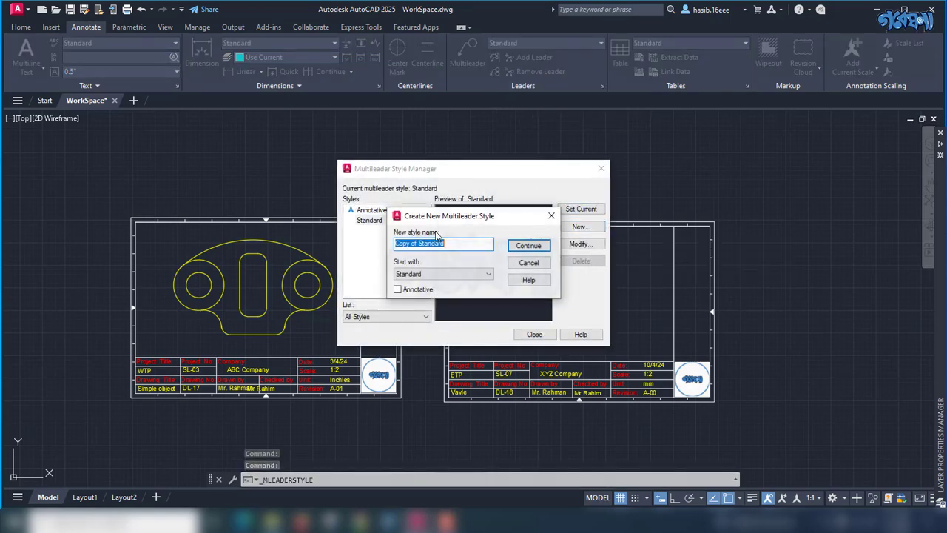
key(BackSpace)
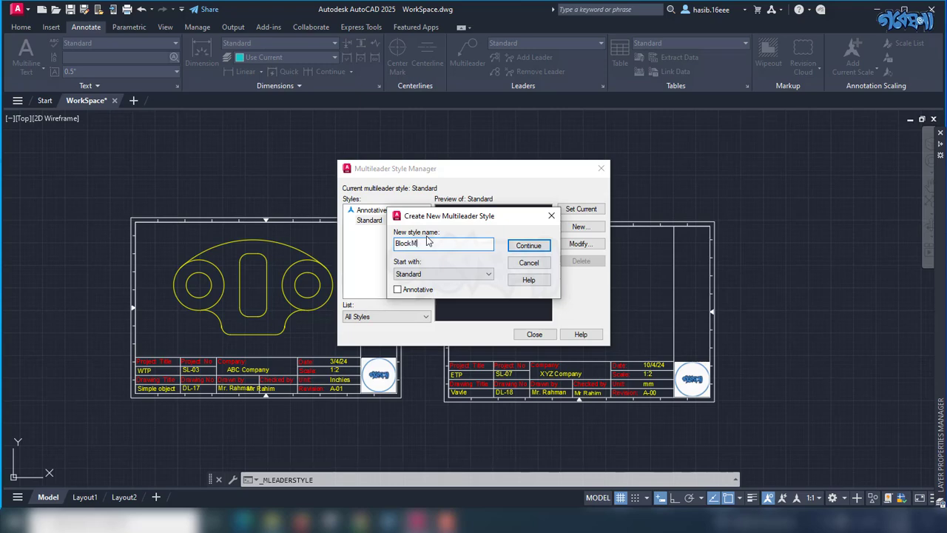
click(526, 247)
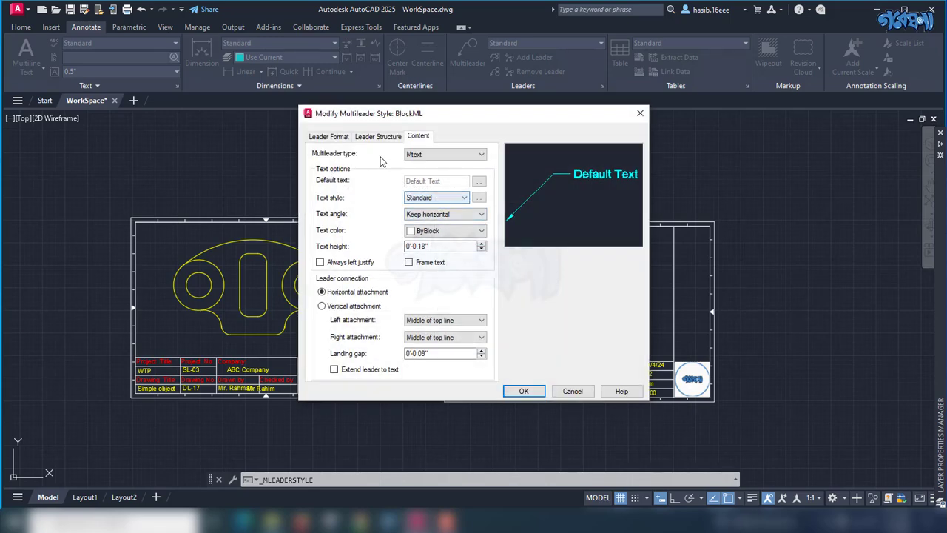
Set the maximum leader points to 3 in the BlockML style's leader structure
click(338, 137)
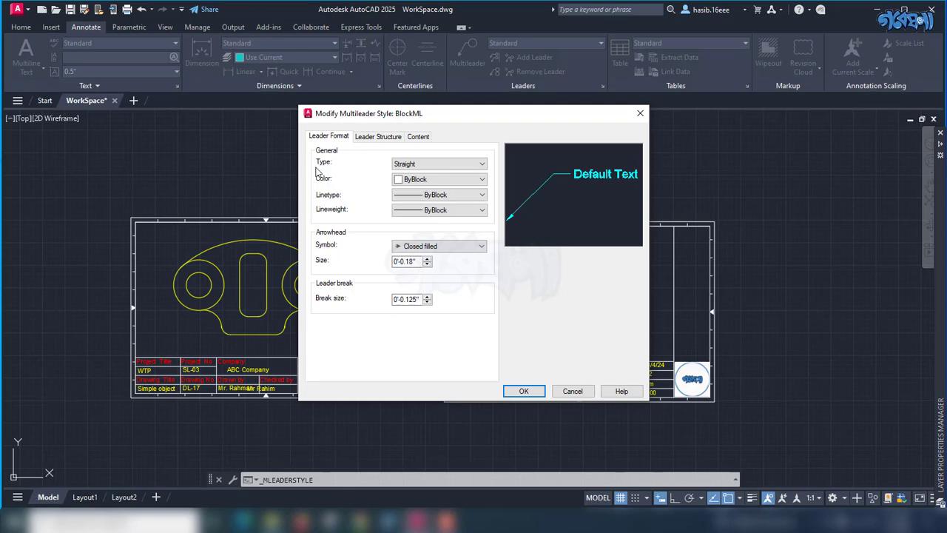
click(376, 139)
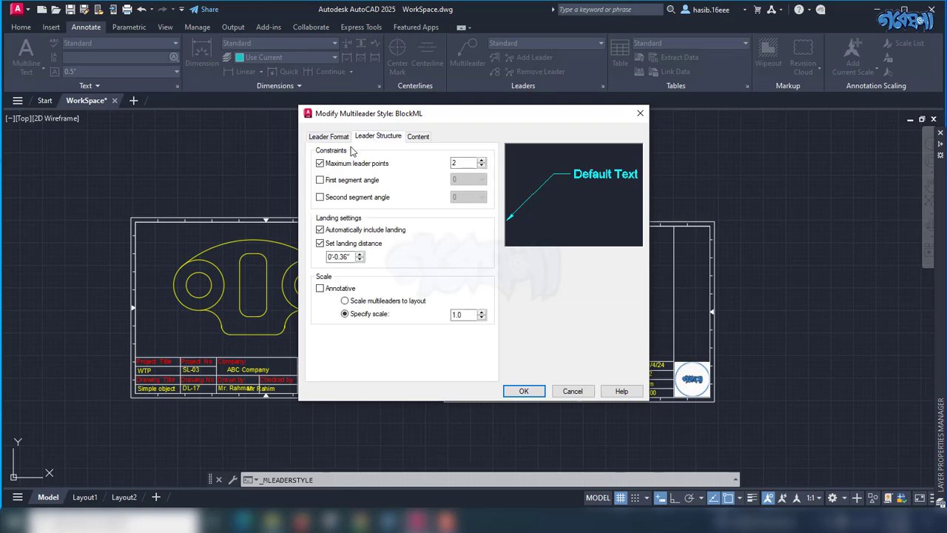
click(481, 159)
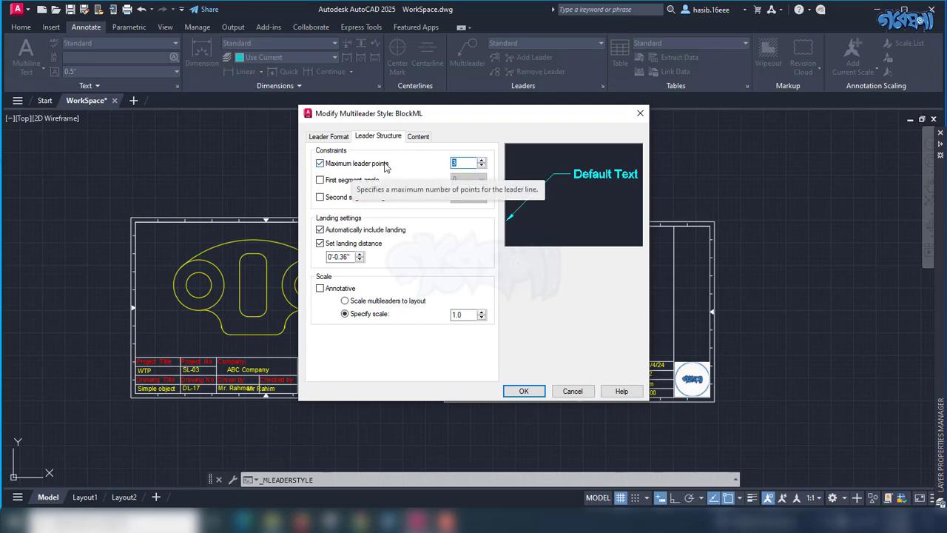
Set the style's multileader type to Block and use the user block Dim as its source block
click(418, 138)
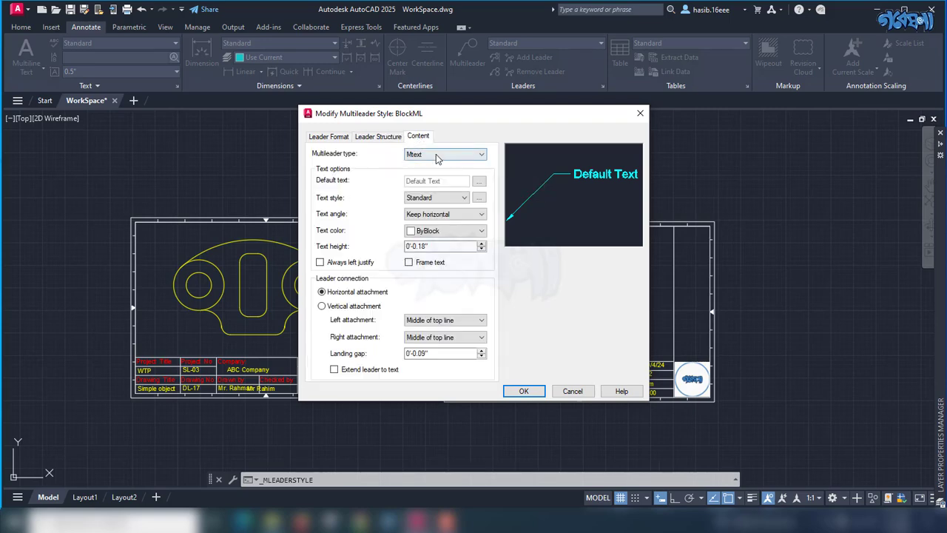
click(480, 154)
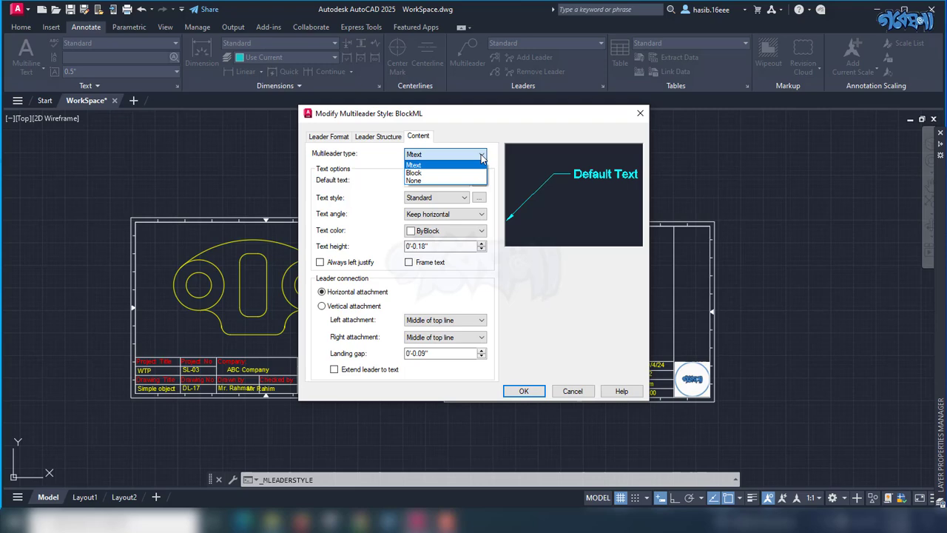
click(444, 169)
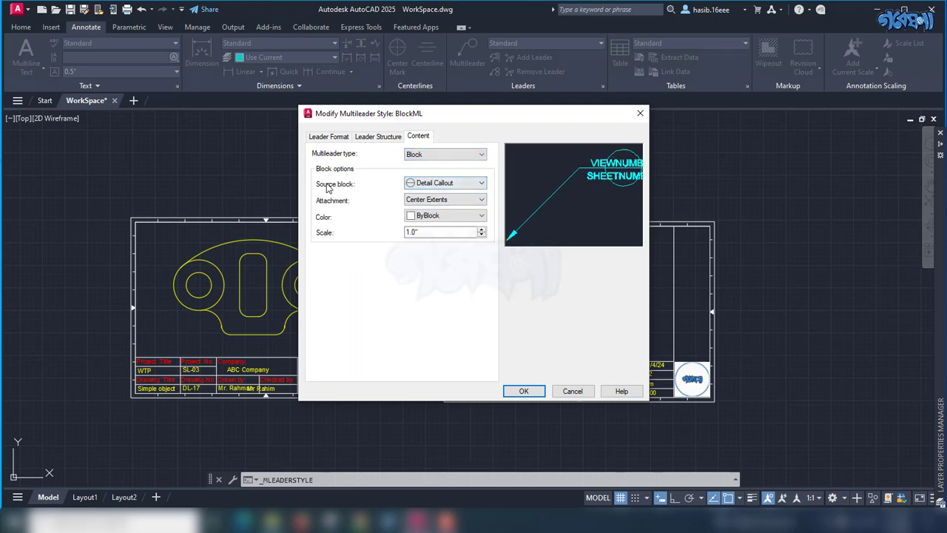
click(480, 183)
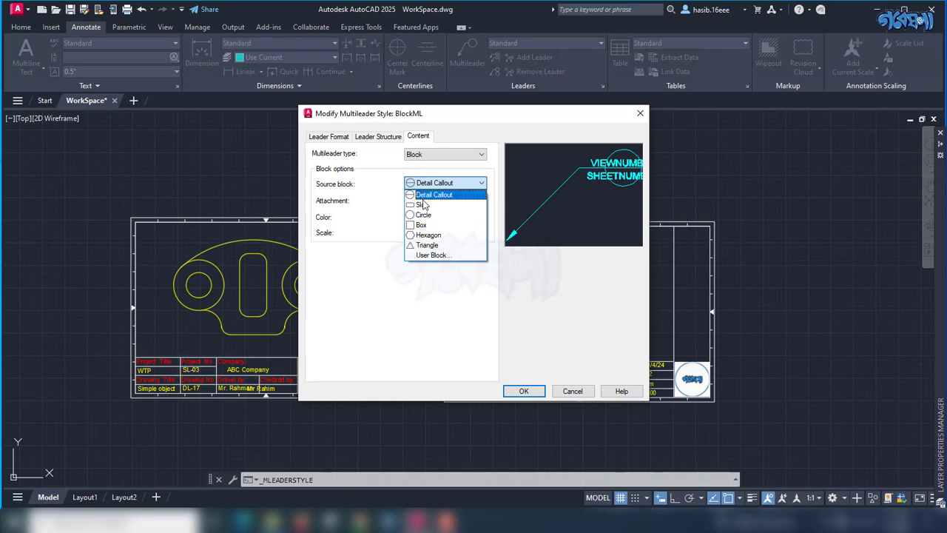
click(444, 255)
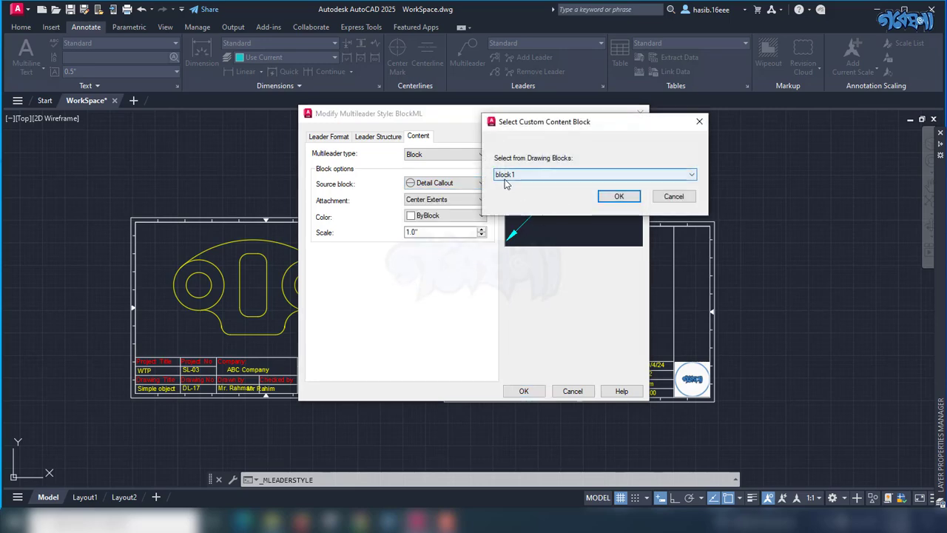
click(679, 176)
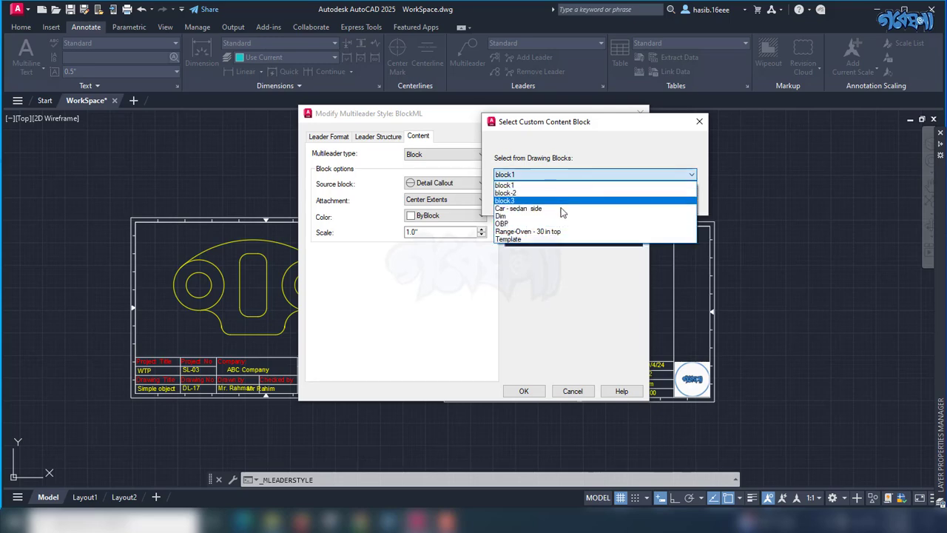
click(509, 216)
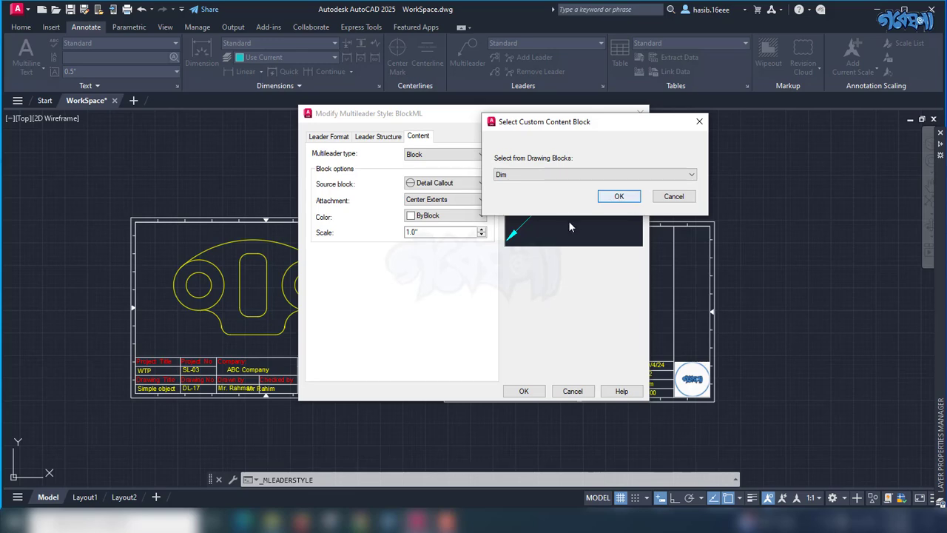
click(617, 198)
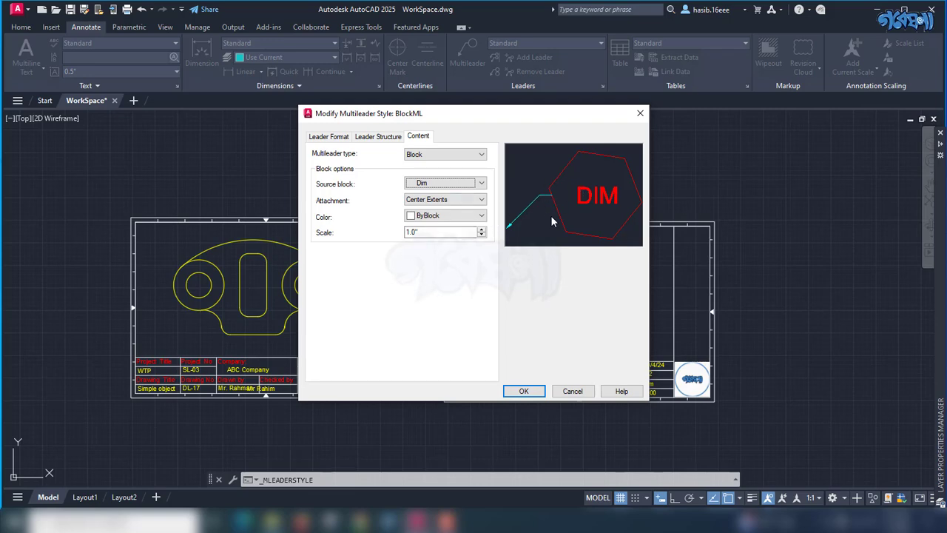
Save the BlockML style settings, make it the current multileader style and close the style manager
click(526, 391)
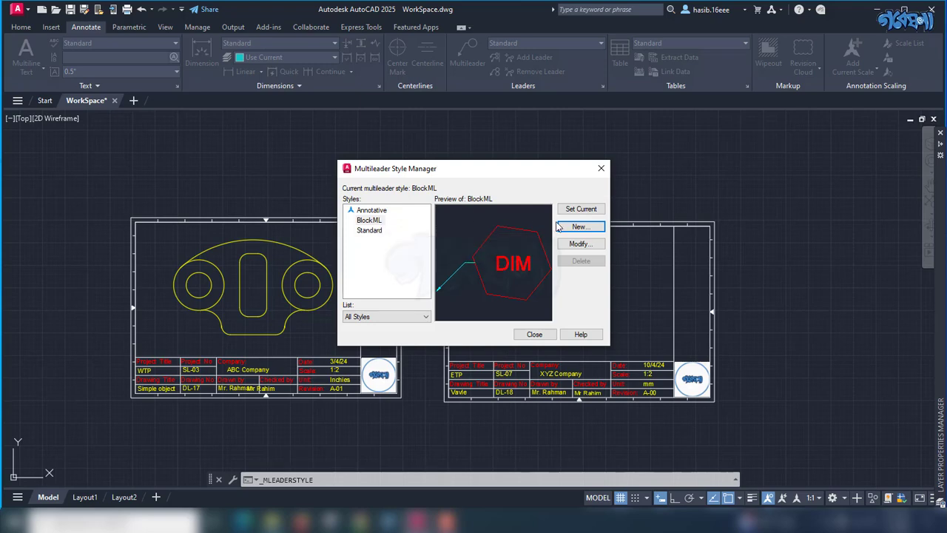
click(580, 208)
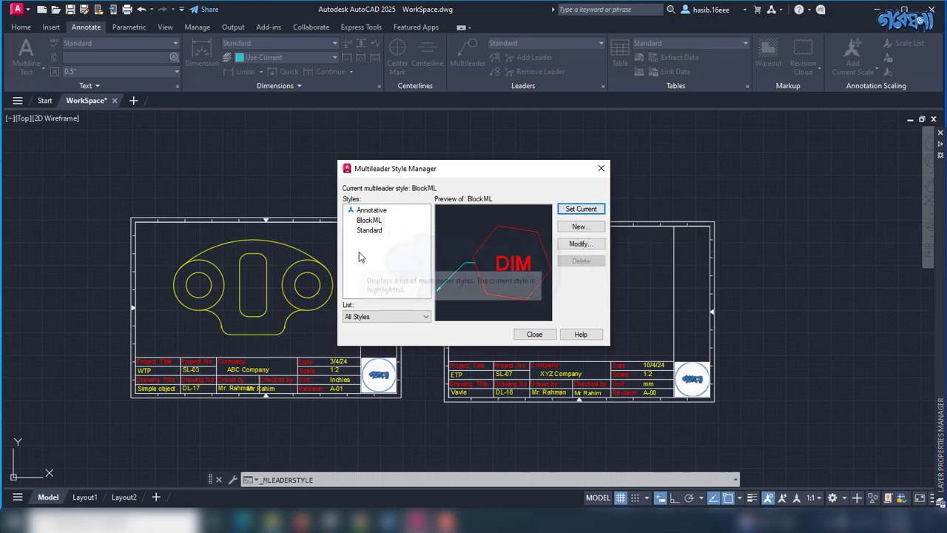
click(534, 333)
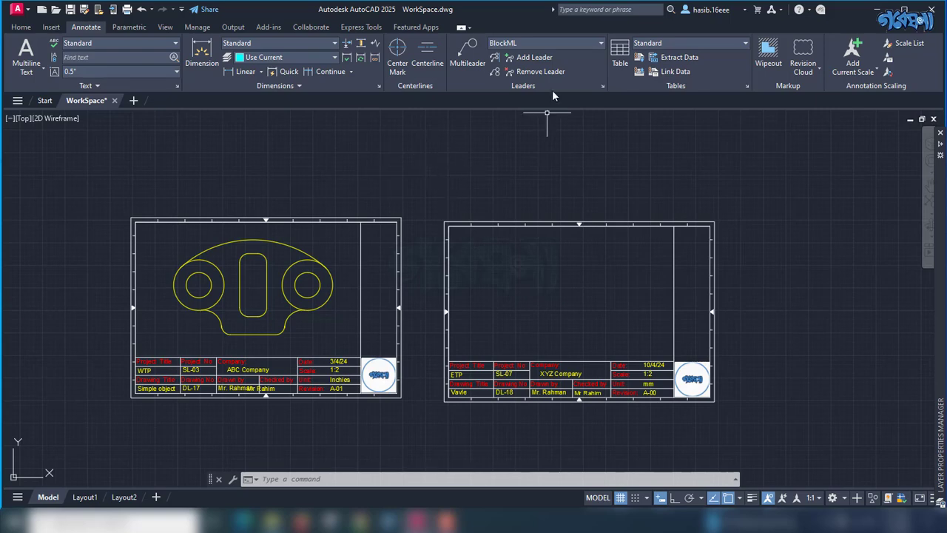
Add a multileader from the upper-left edge of the part's left outer circle, landing outside it, with the Dimension attribute set to Circle
click(468, 54)
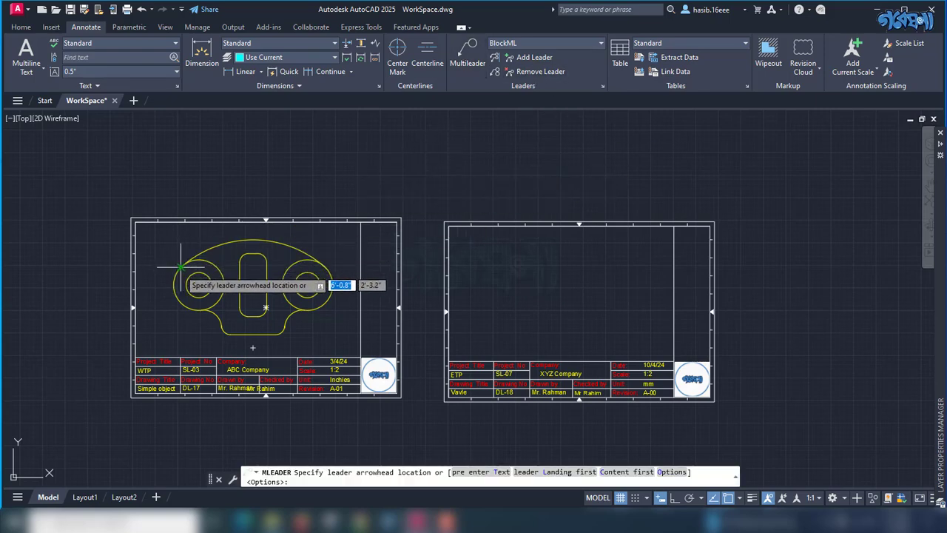
scroll(174, 274, up, 4)
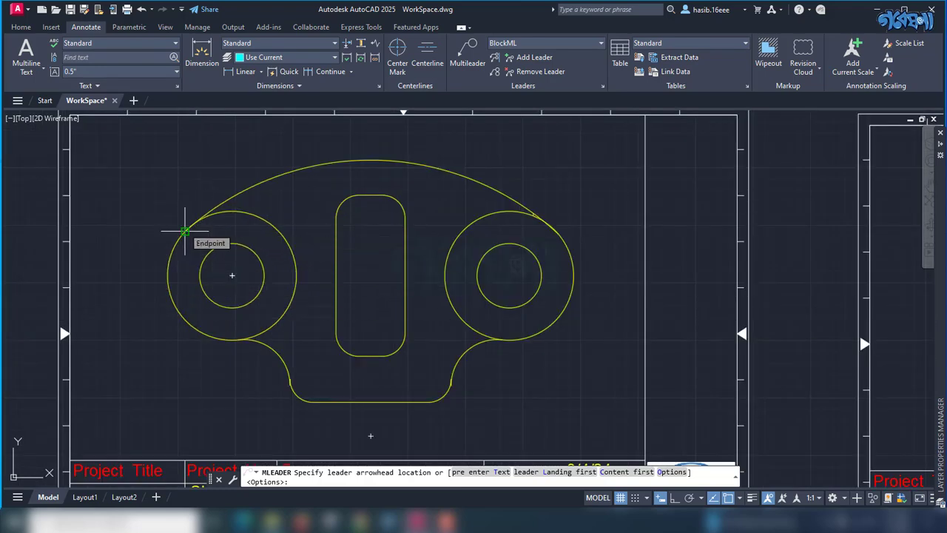
click(188, 226)
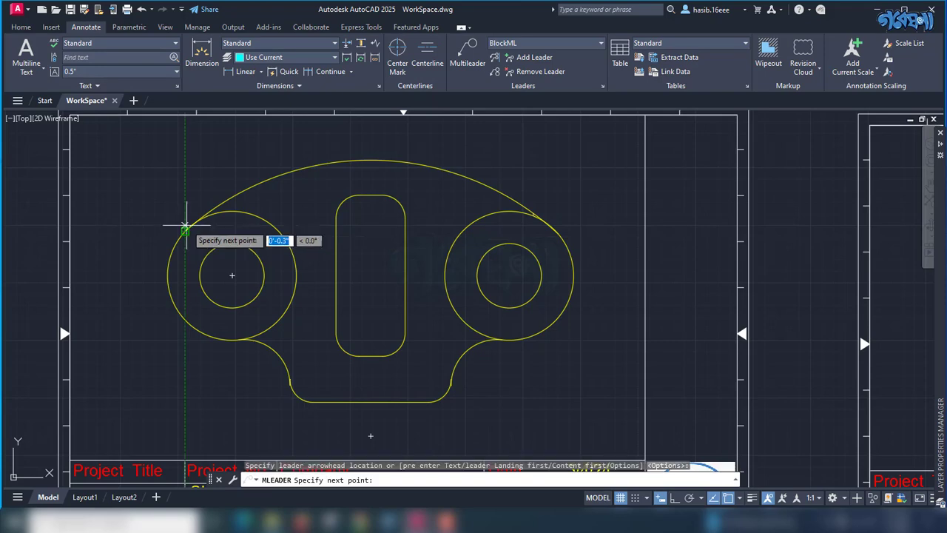
key(Return)
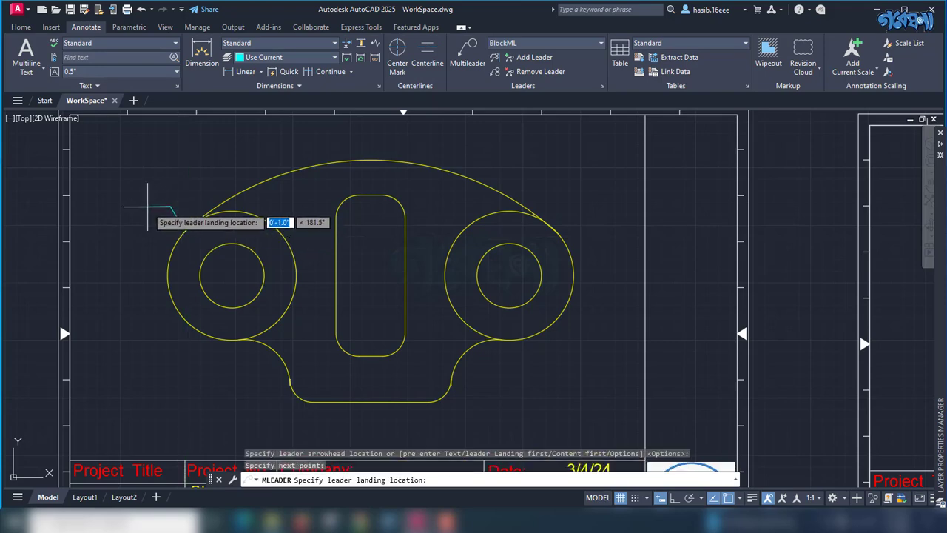
click(148, 208)
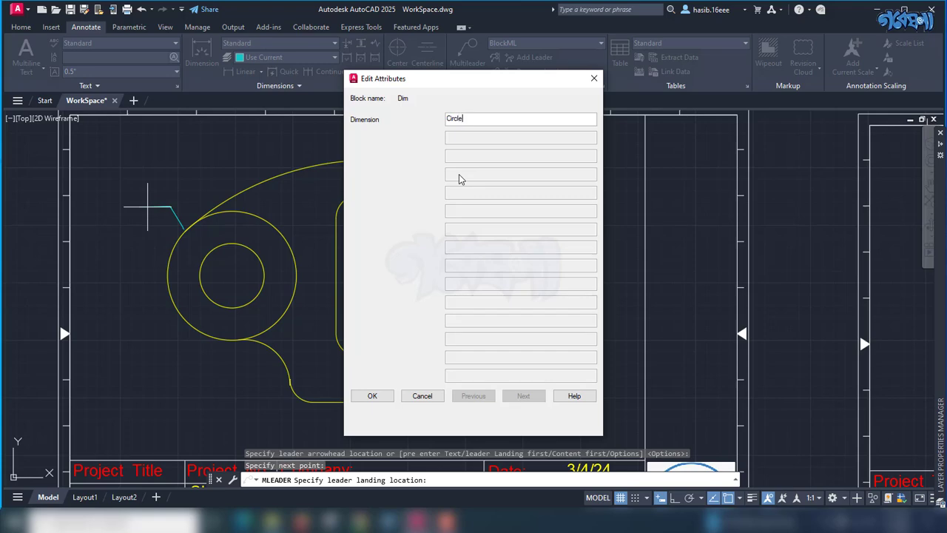
click(372, 396)
scroll(144, 228, up, 2)
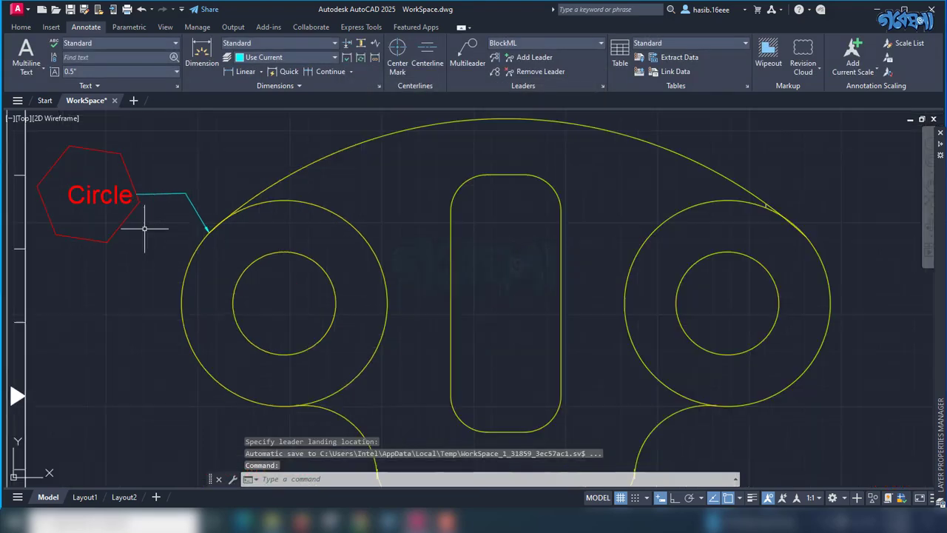
Add a multileader from the right edge of the central rounded rectangle, landing up and to its right, with the Dimension attribute REC
scroll(144, 228, down, 2)
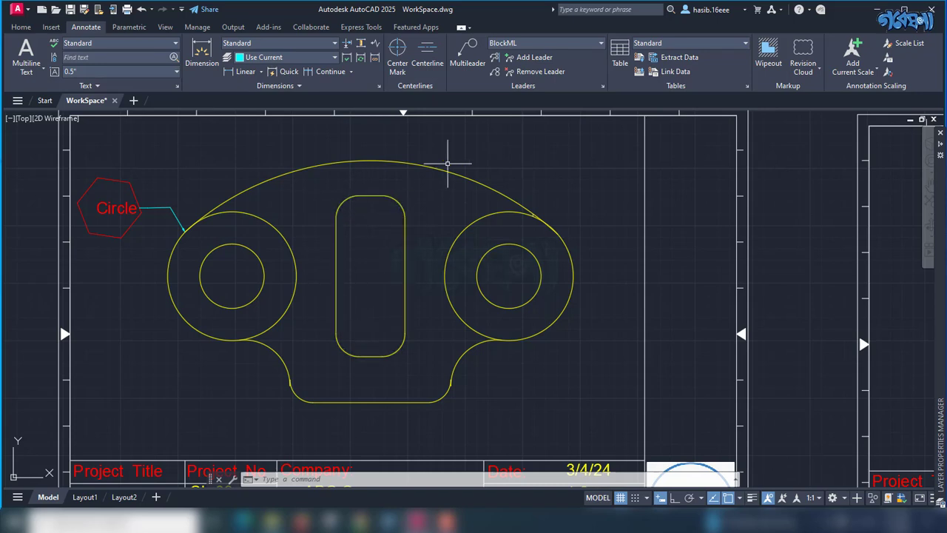
click(467, 53)
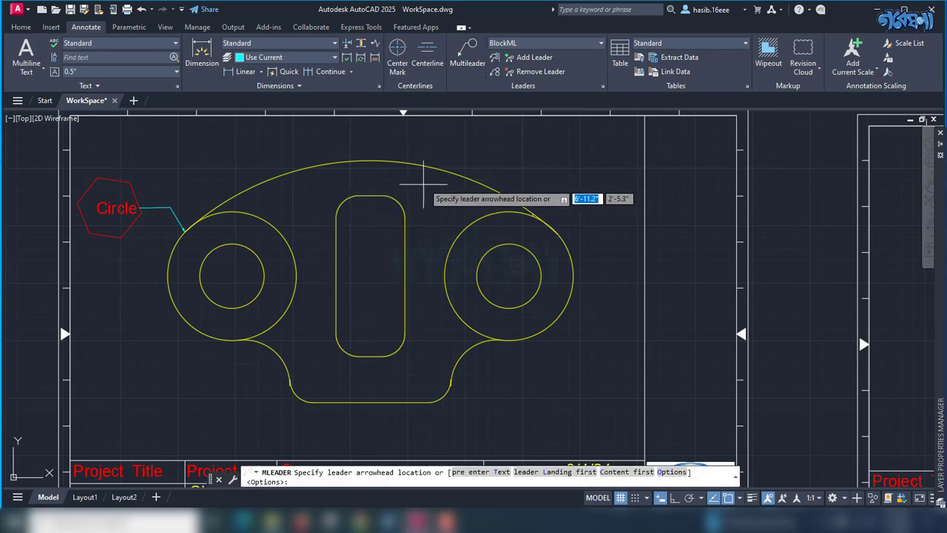
click(404, 219)
click(415, 210)
click(422, 205)
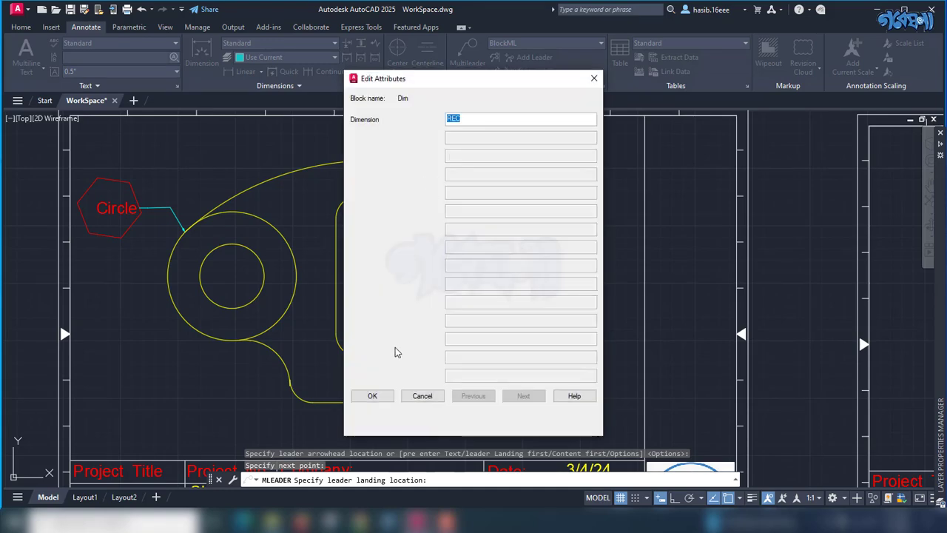
click(372, 395)
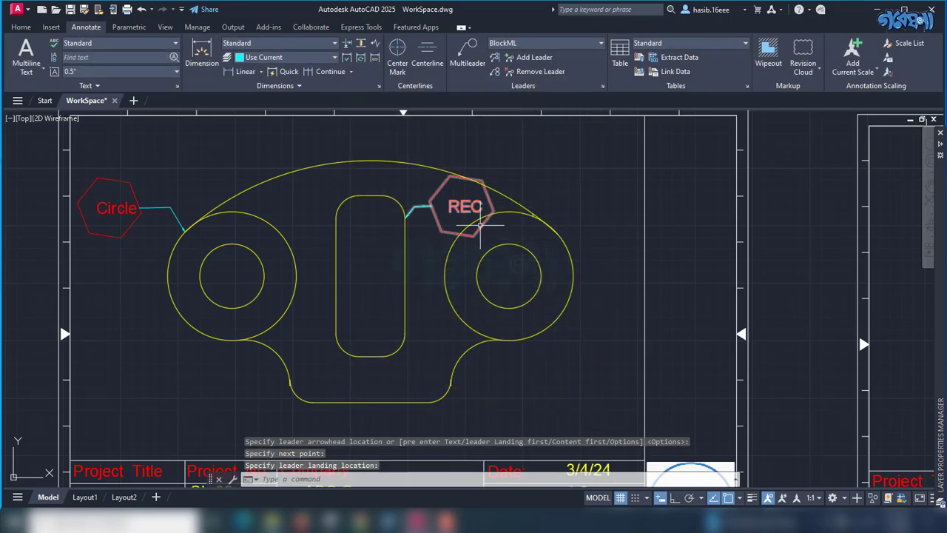